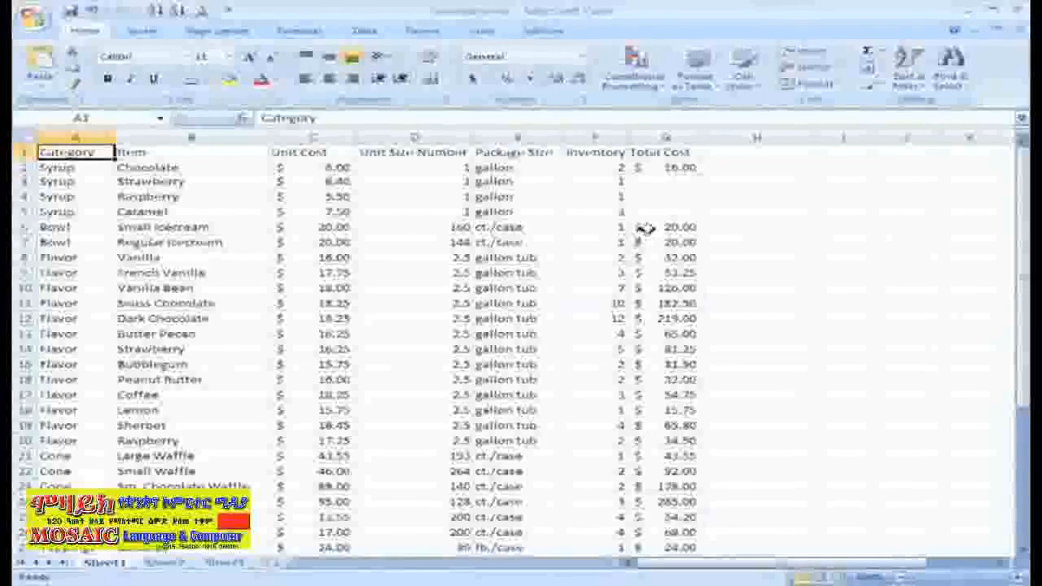
Enter the formula =G6+G7/D6+D7 in cell H6, using the bowl rows' total costs and unit size numbers
left_click(644, 227)
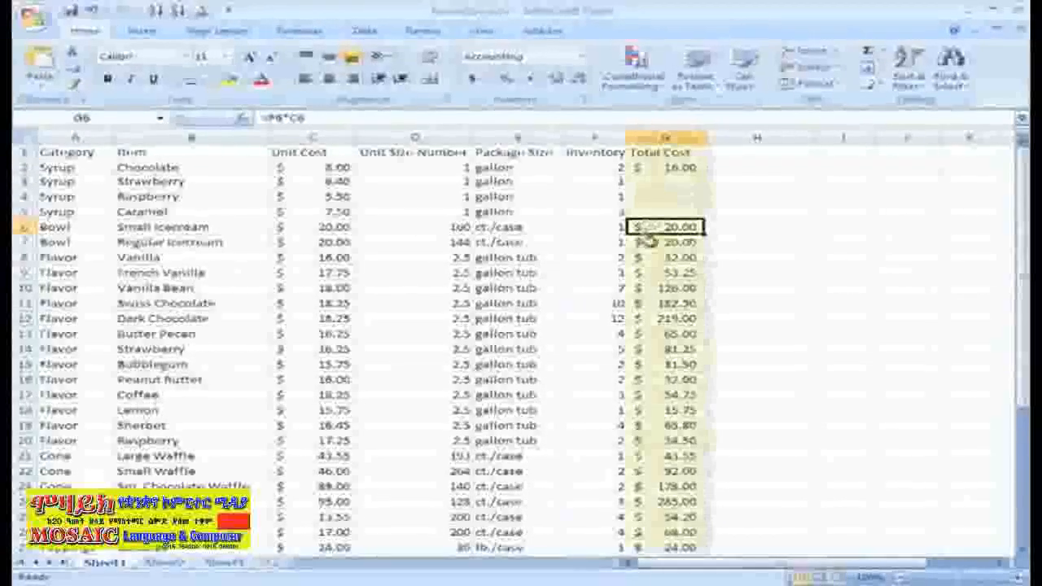
key("ctrl+space")
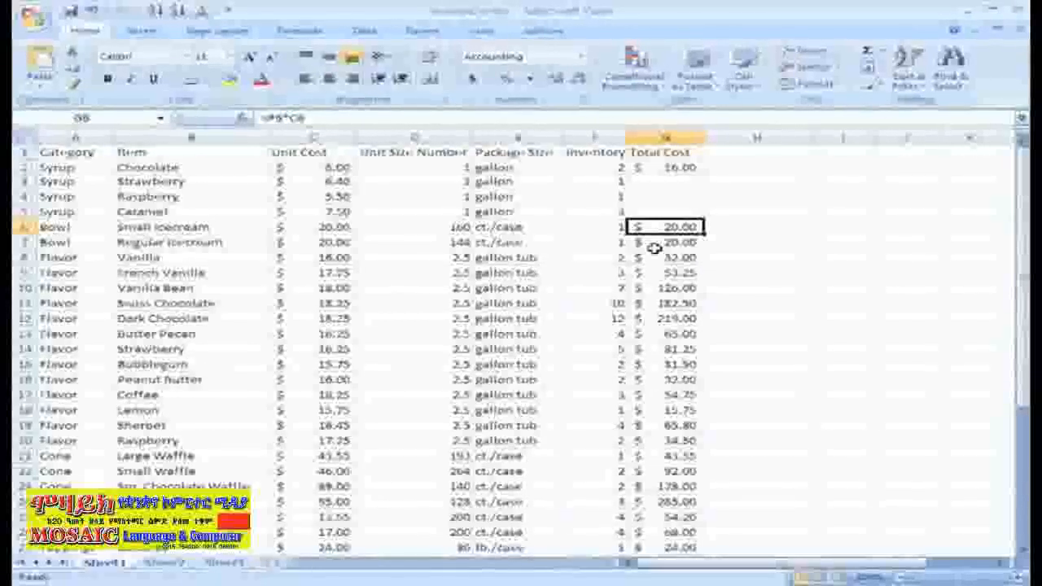
left_click(745, 227)
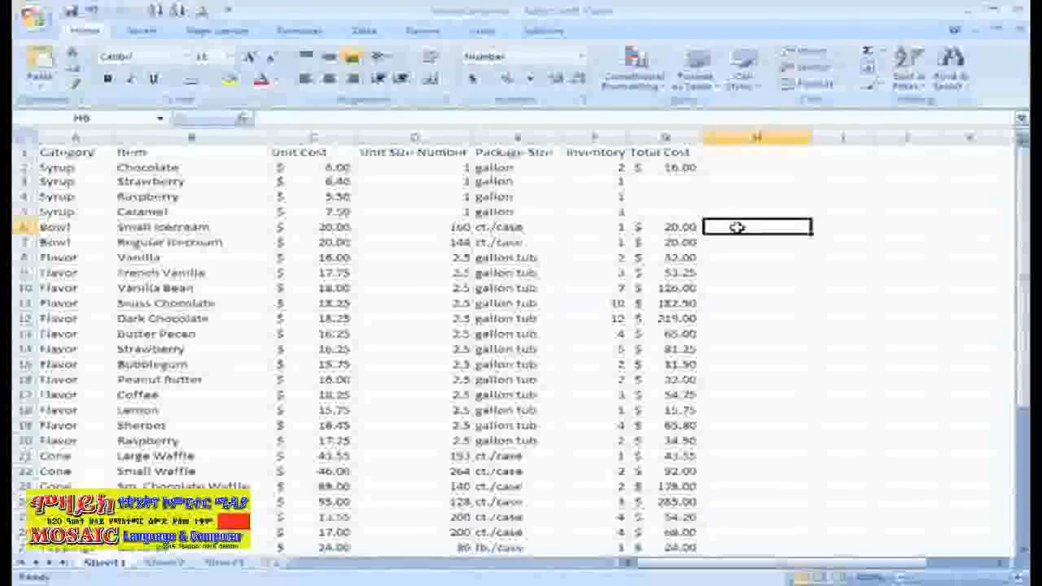
type("=")
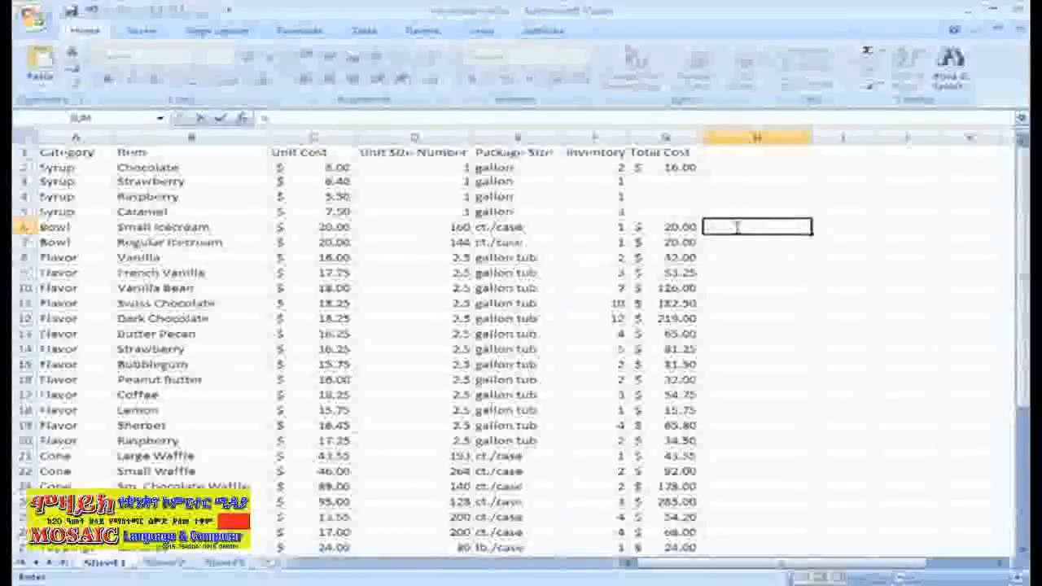
left_click(673, 229)
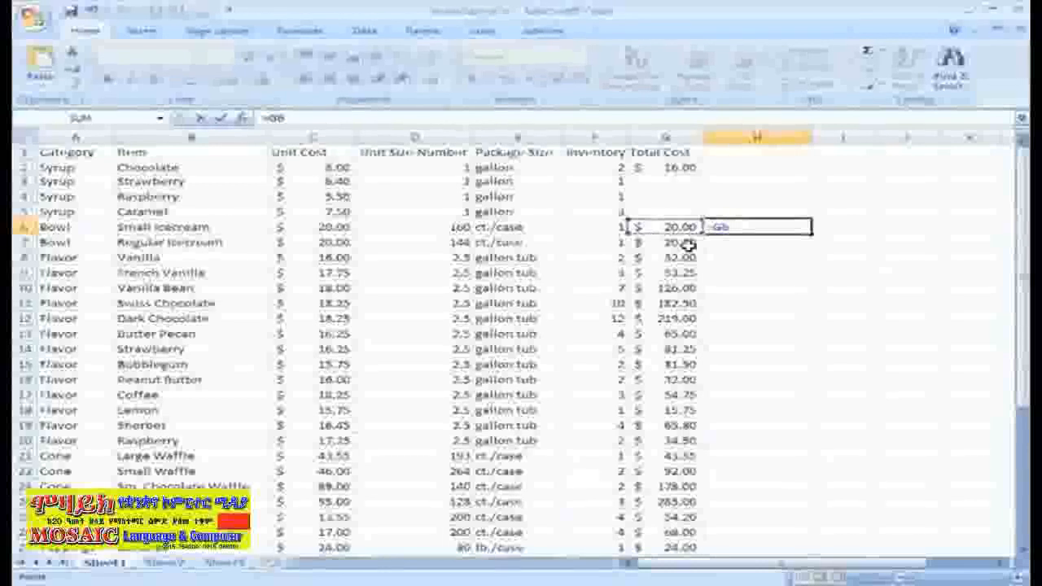
type("*")
left_click(688, 244)
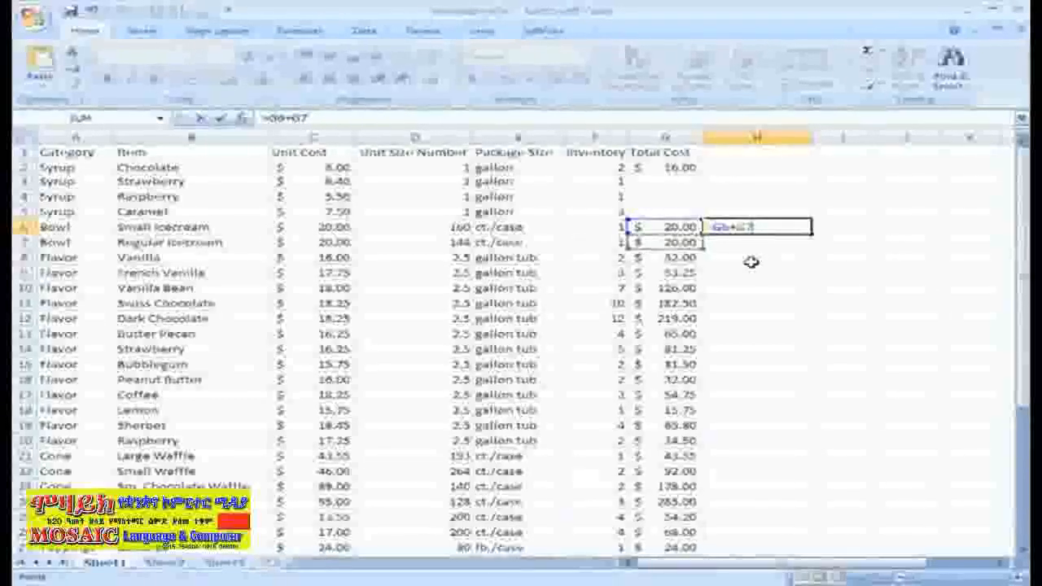
type("/")
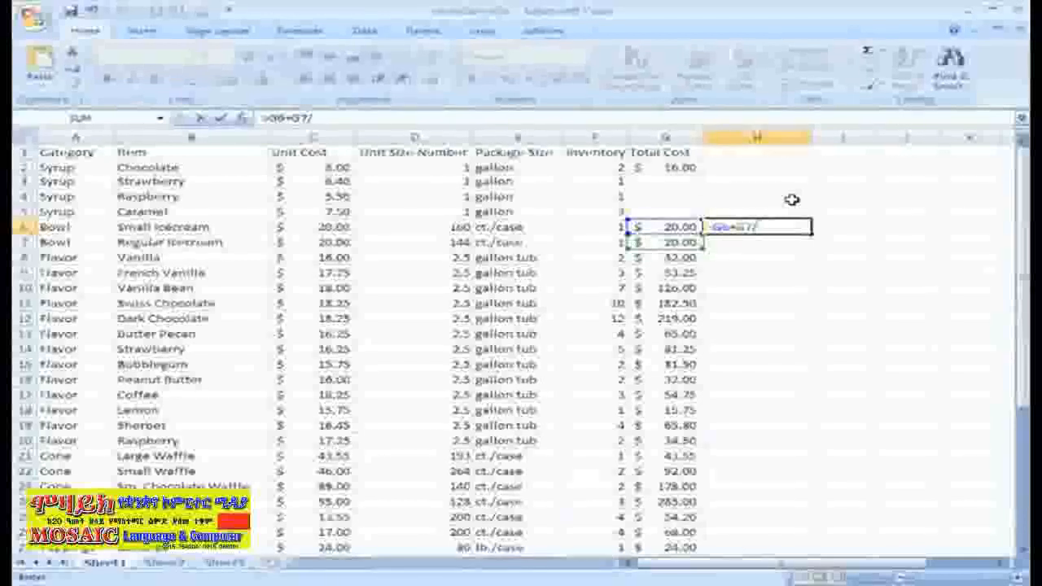
left_click(455, 226)
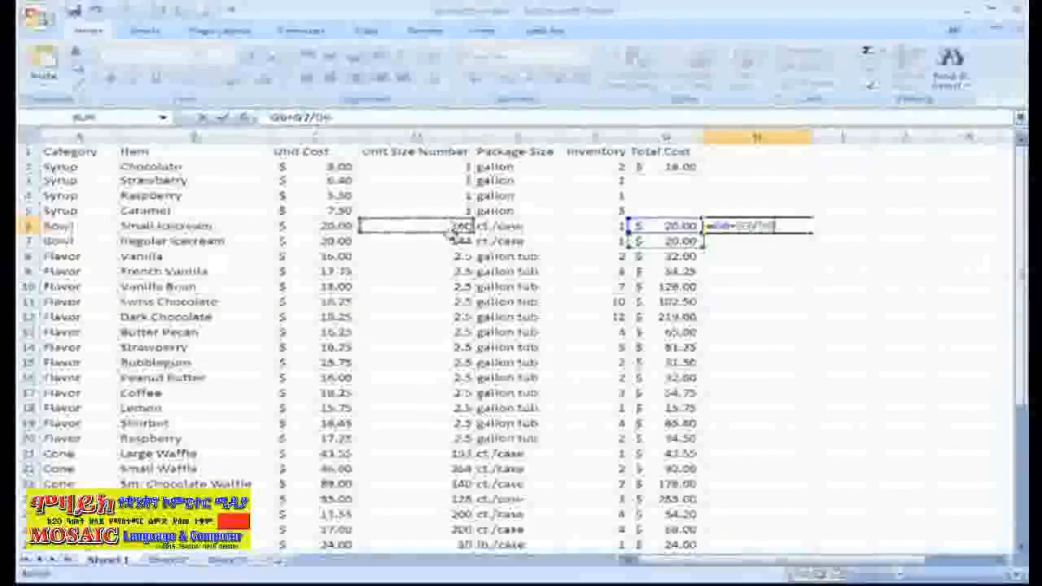
type("+")
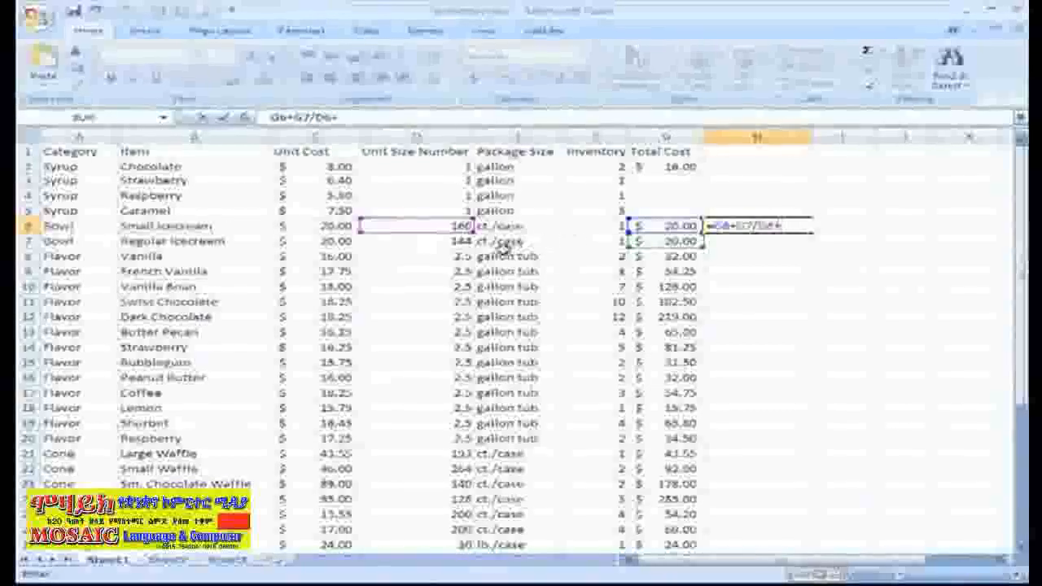
left_click(404, 239)
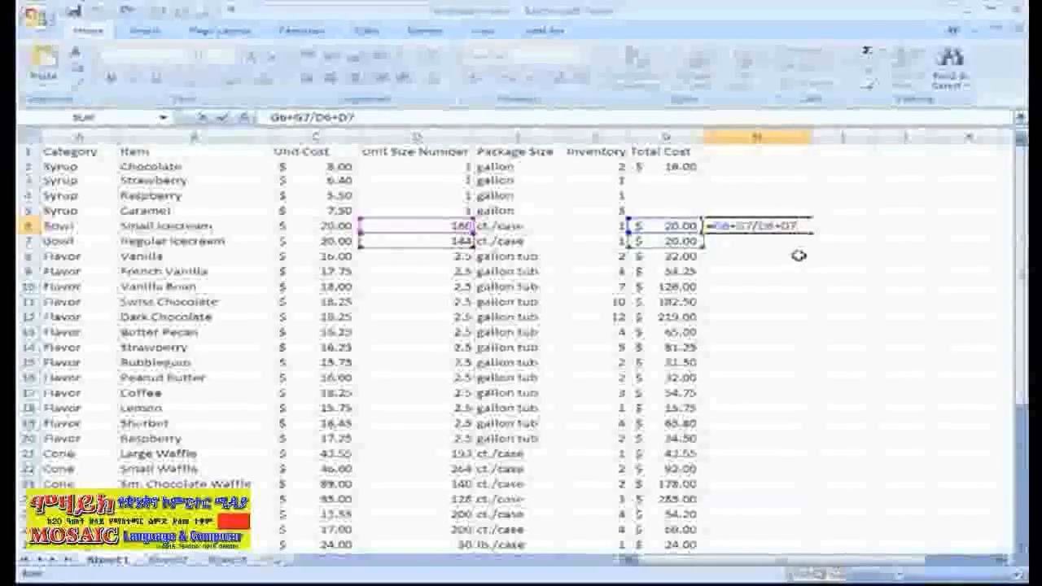
key("Return")
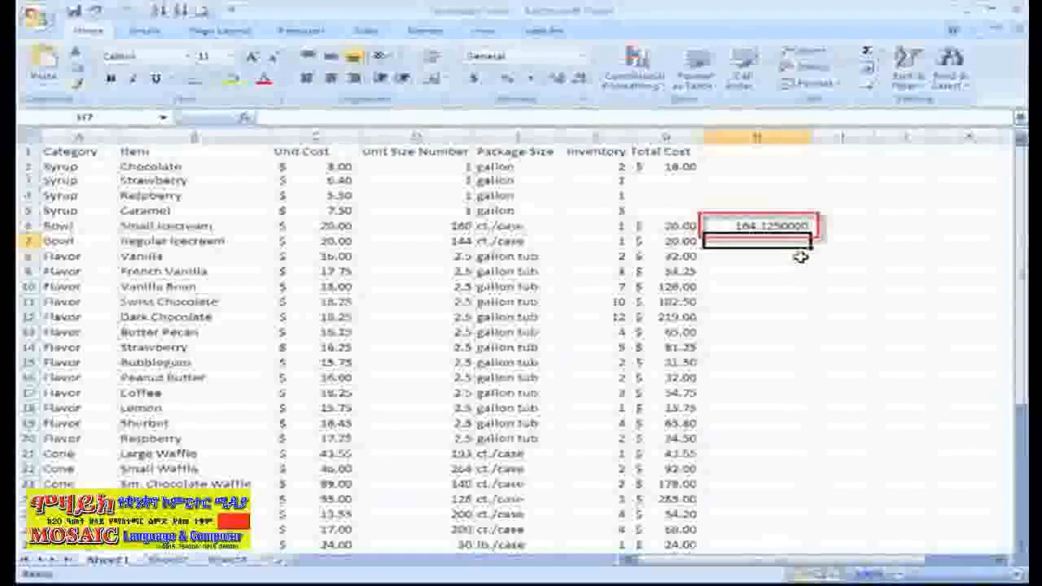
Add parentheses to the formula in H6 so it reads =(G6+G7)/(D6+D7)
left_click(774, 225)
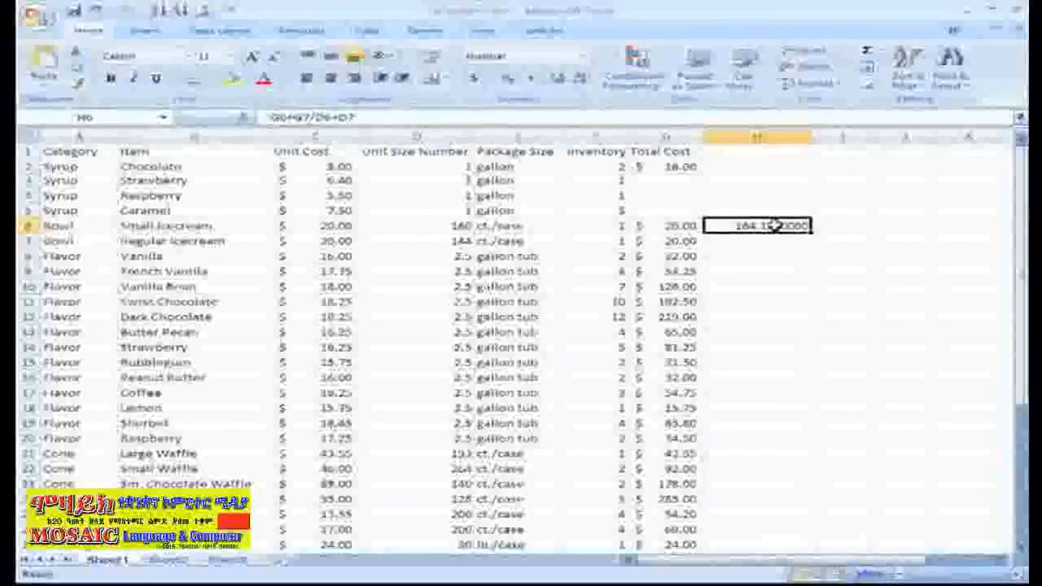
double_click(716, 225)
type("(")
left_click(758, 227)
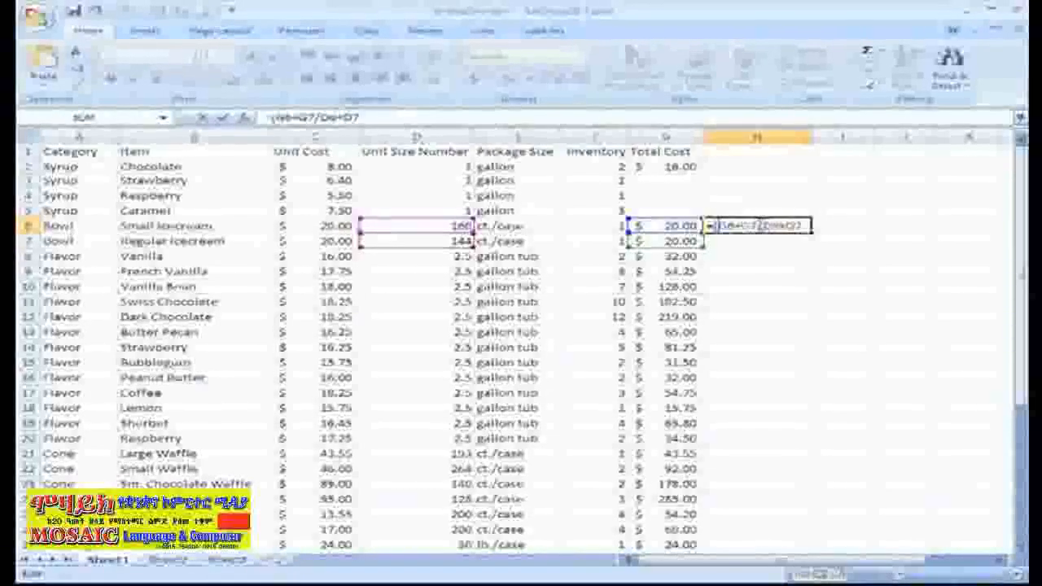
left_click(768, 227)
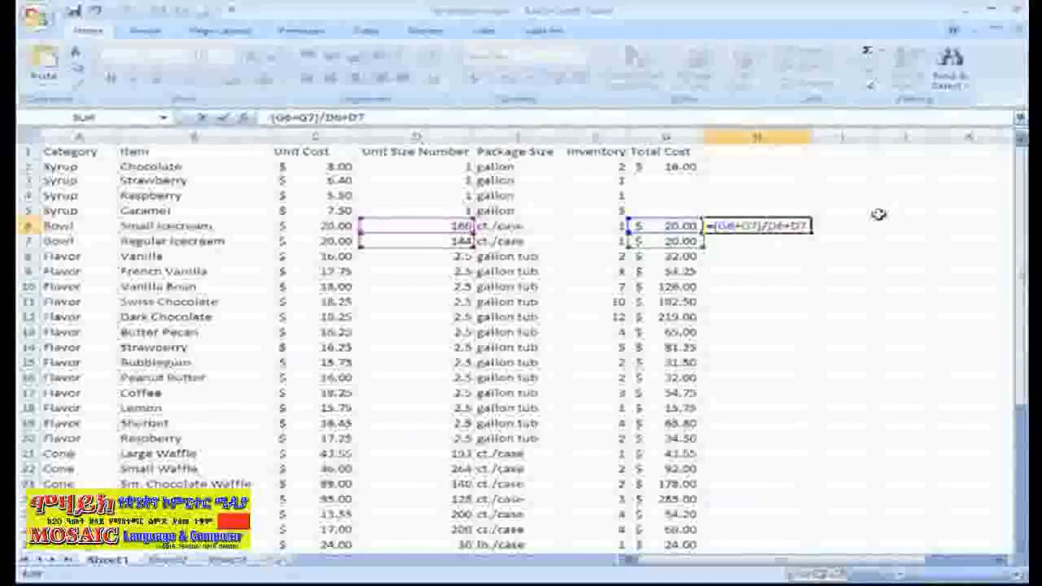
type("(")
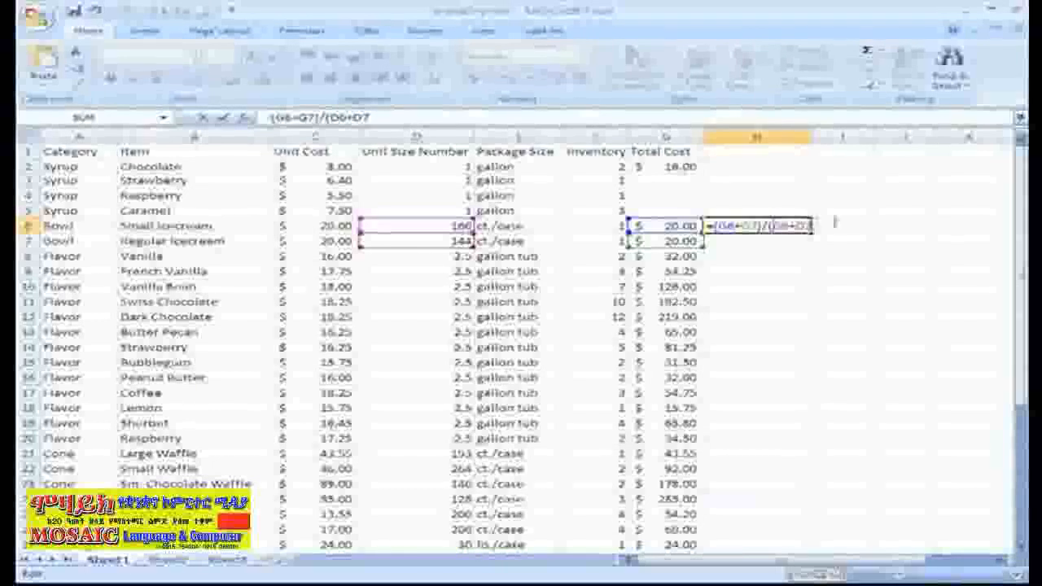
key("Return")
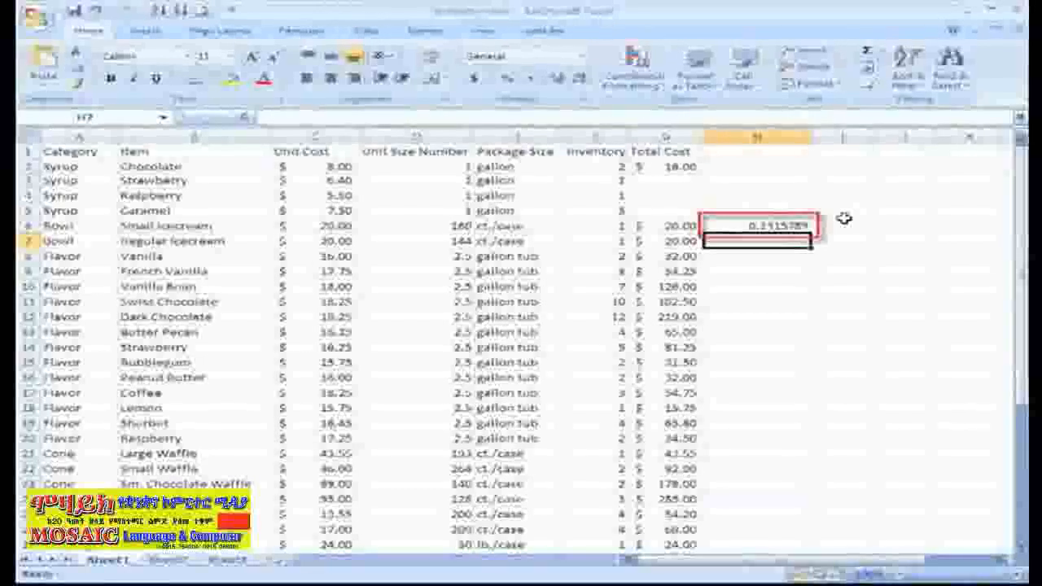
Reduce the number format of H6 to two decimal places
left_click(737, 224)
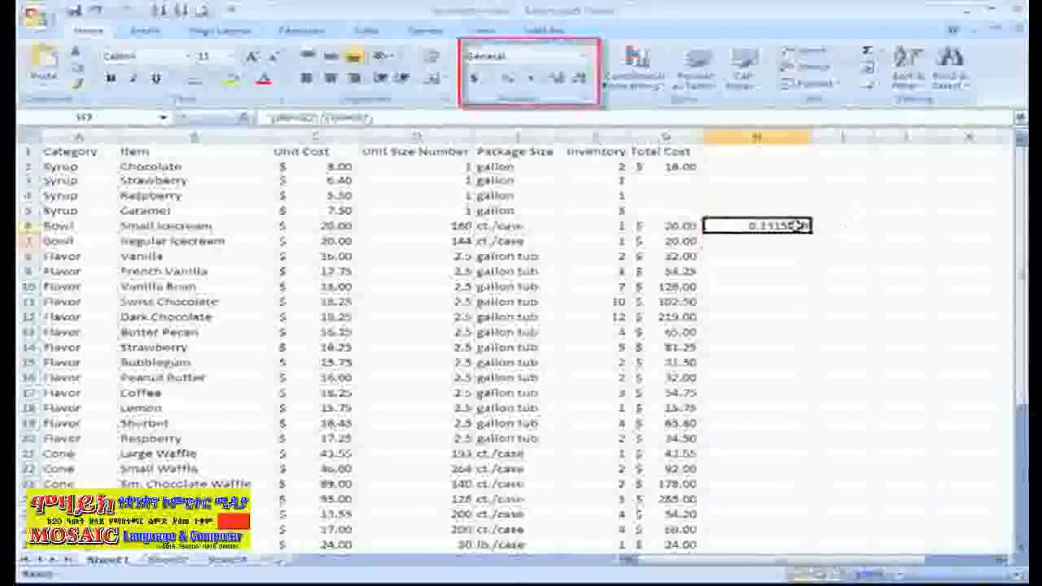
left_click(580, 82)
left_click(580, 83)
left_click(580, 82)
left_click(580, 83)
left_click(581, 82)
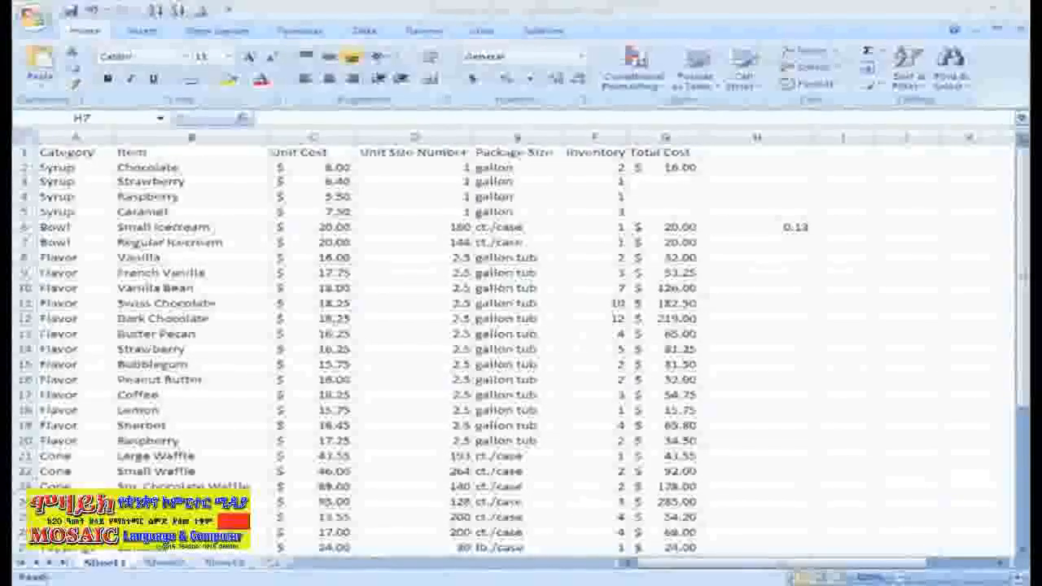
Fill the Total Cost formula from G2 down through G5 and check the copied formulas in G3 to G5
left_click(674, 167)
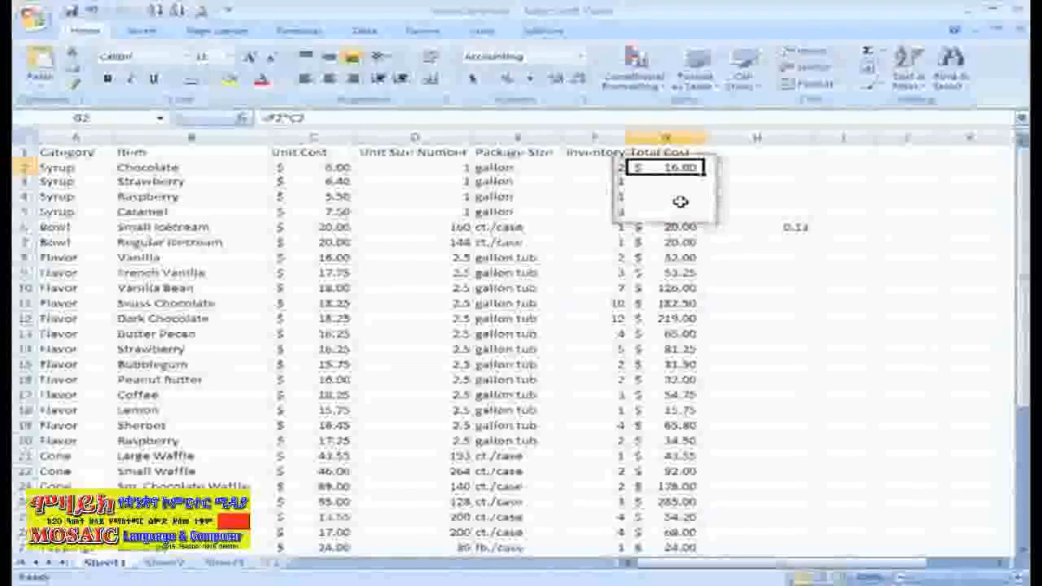
left_click_drag(705, 173, 705, 215)
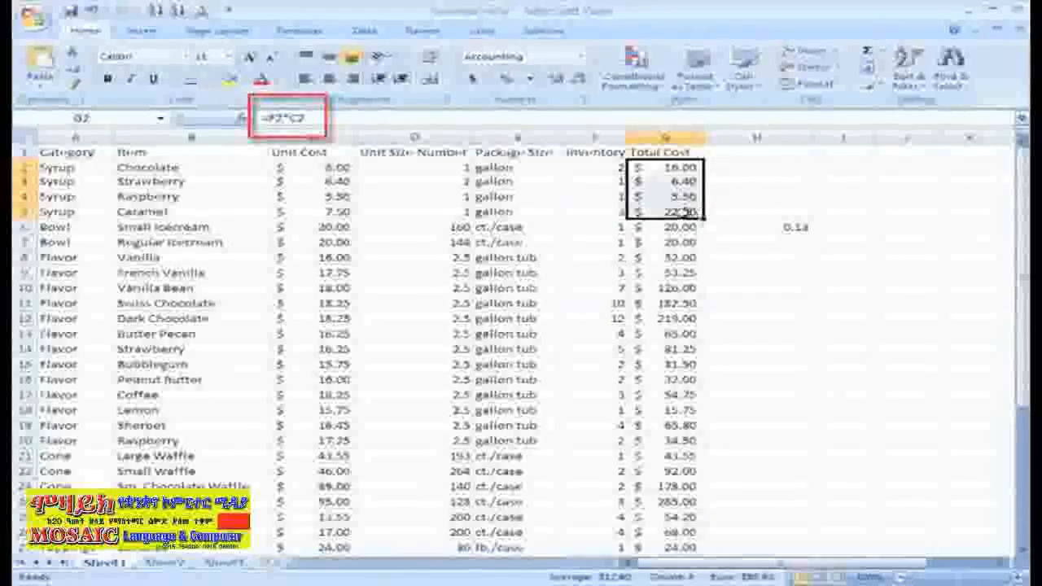
key("Down")
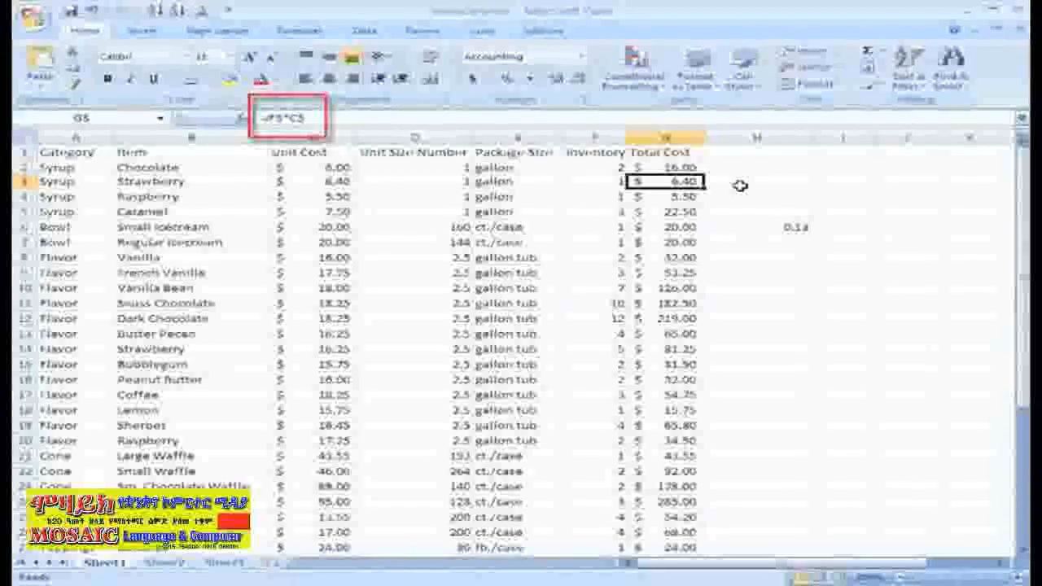
left_click(696, 197)
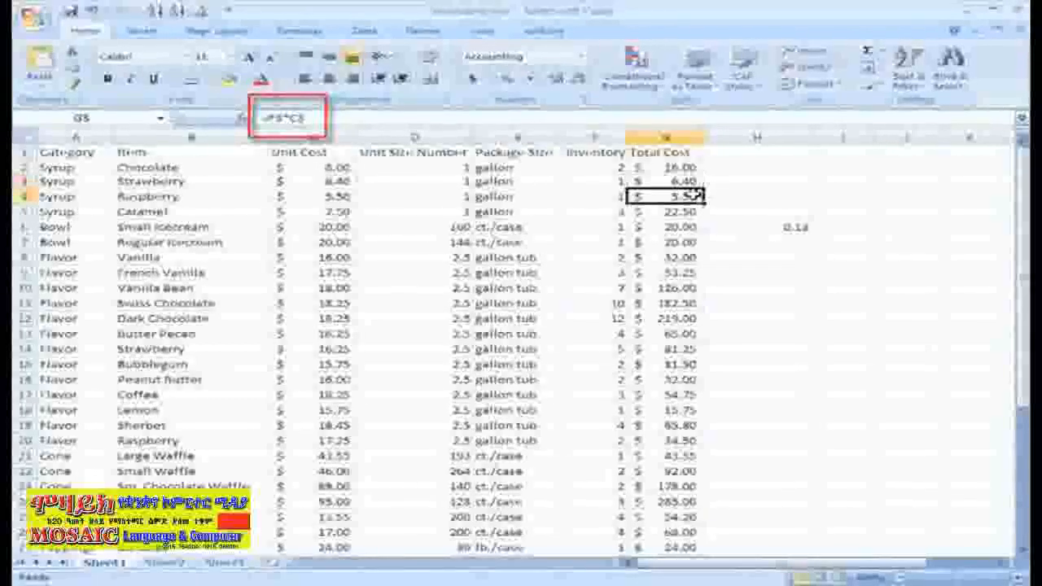
left_click(692, 212)
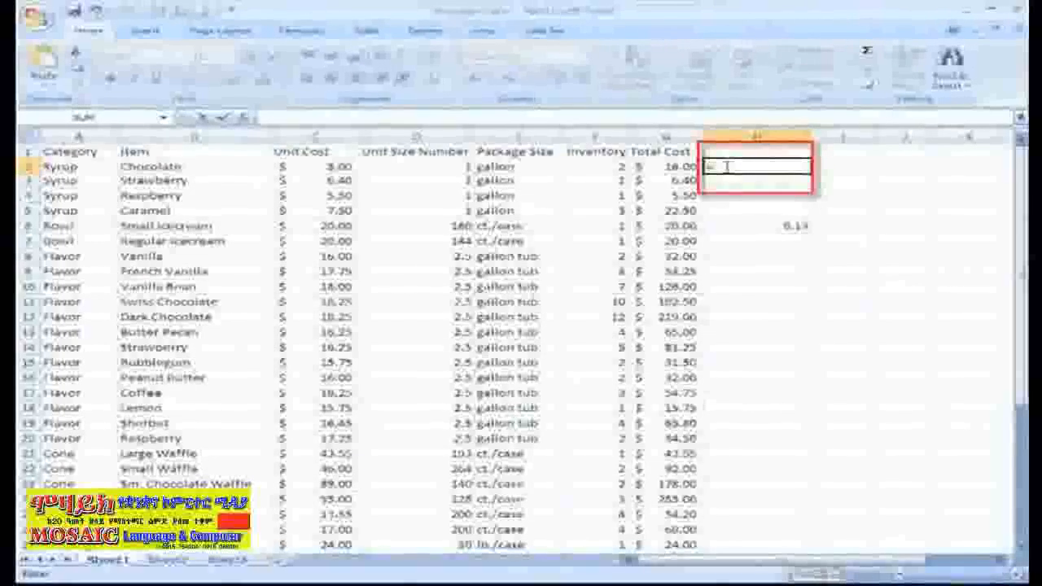
Enter =F2*$C$2 in H2, multiplying the Chocolate inventory by an absolute reference to its unit cost
left_click(603, 166)
type("*")
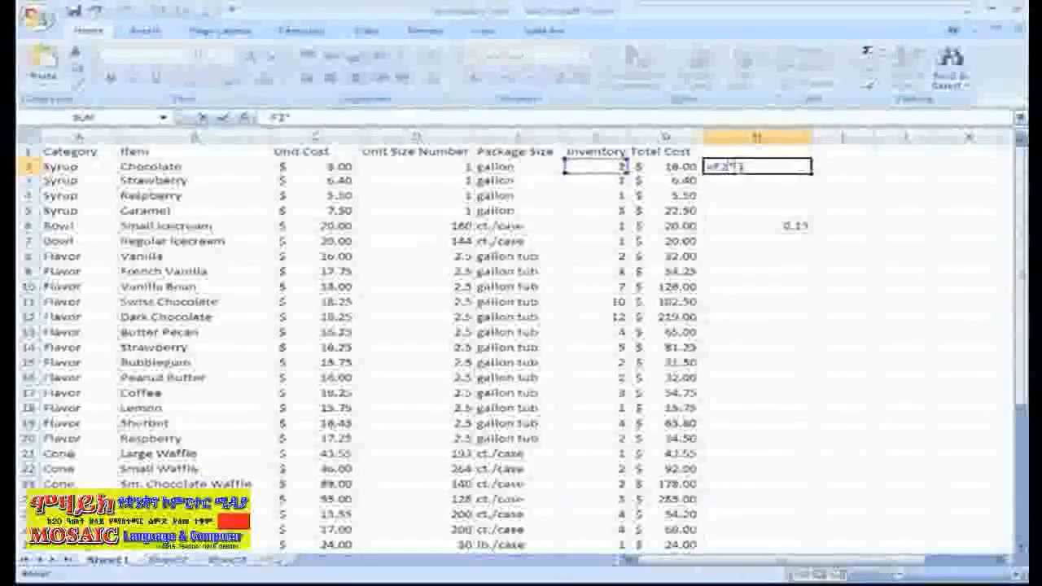
left_click(337, 167)
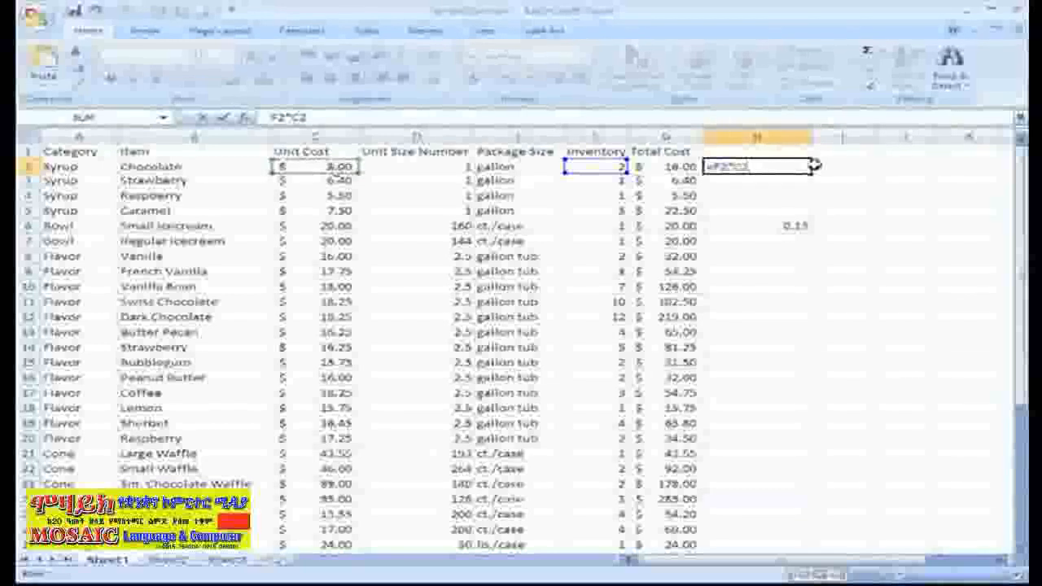
key("F4")
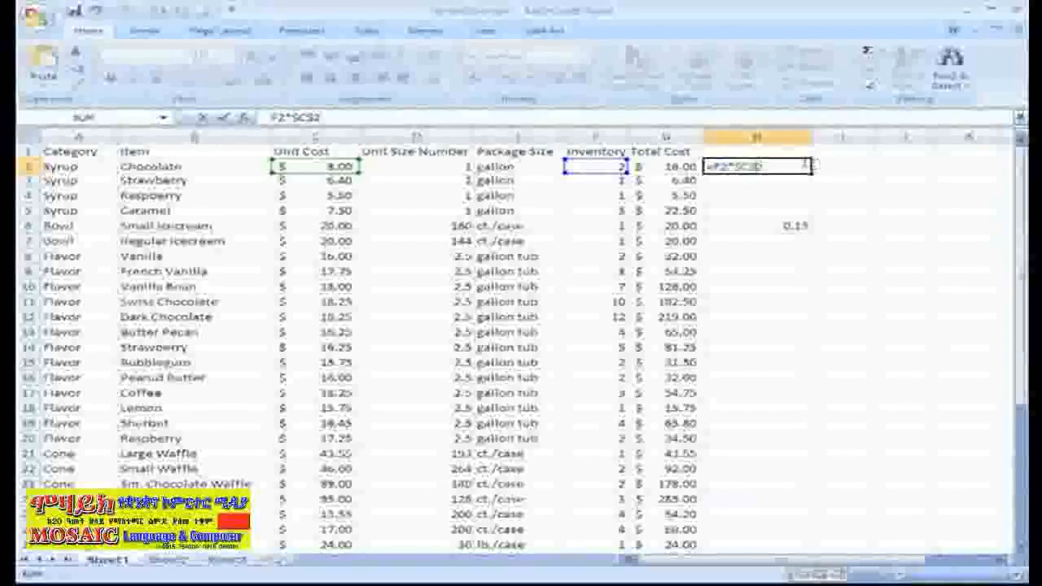
key("Return")
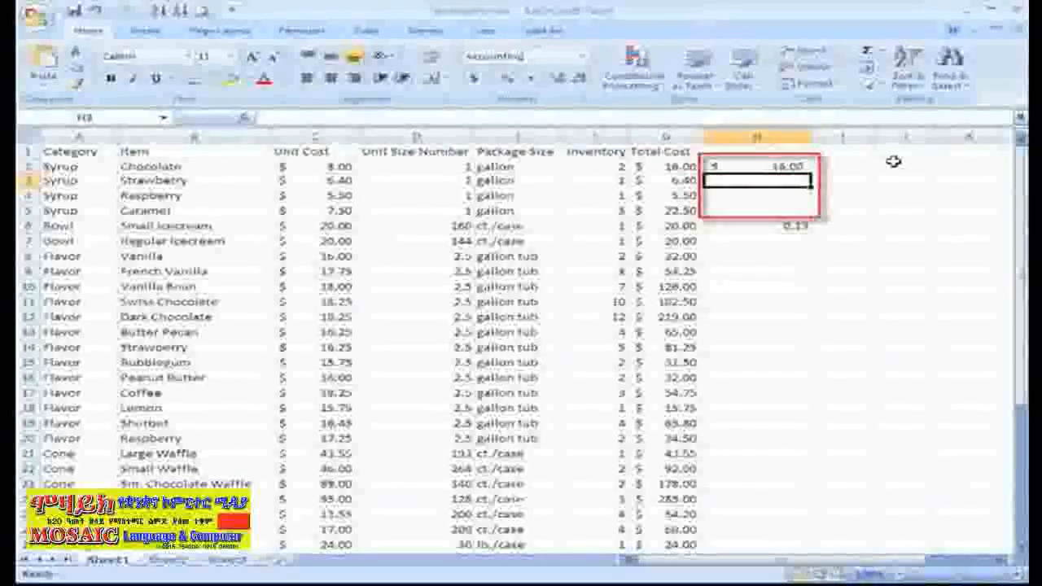
Fill the absolute-reference formula from H2 down through H5 and inspect the copies in H3 and H4
left_click(757, 166)
left_click_drag(811, 173, 801, 217)
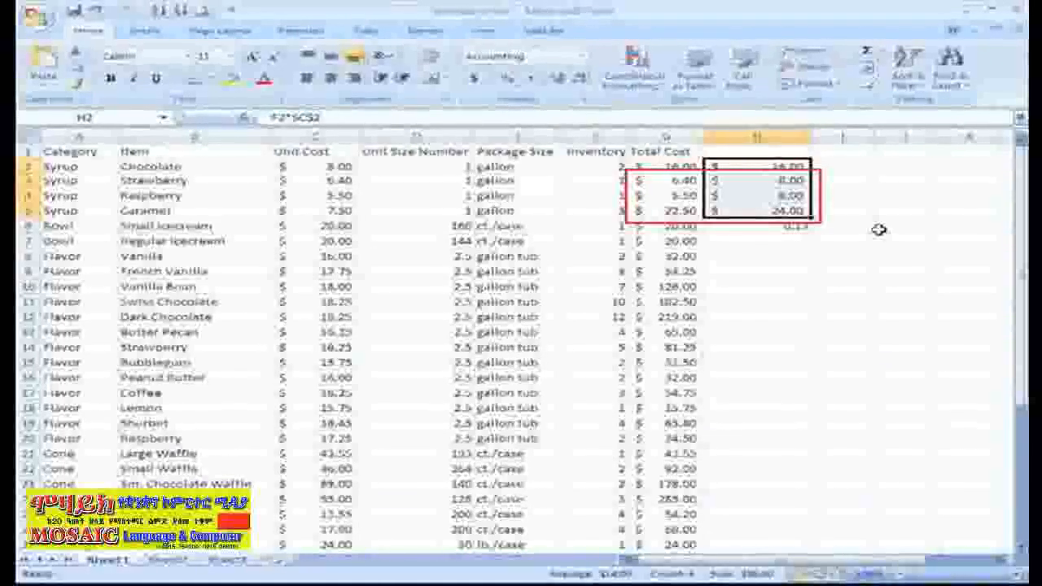
key("Down")
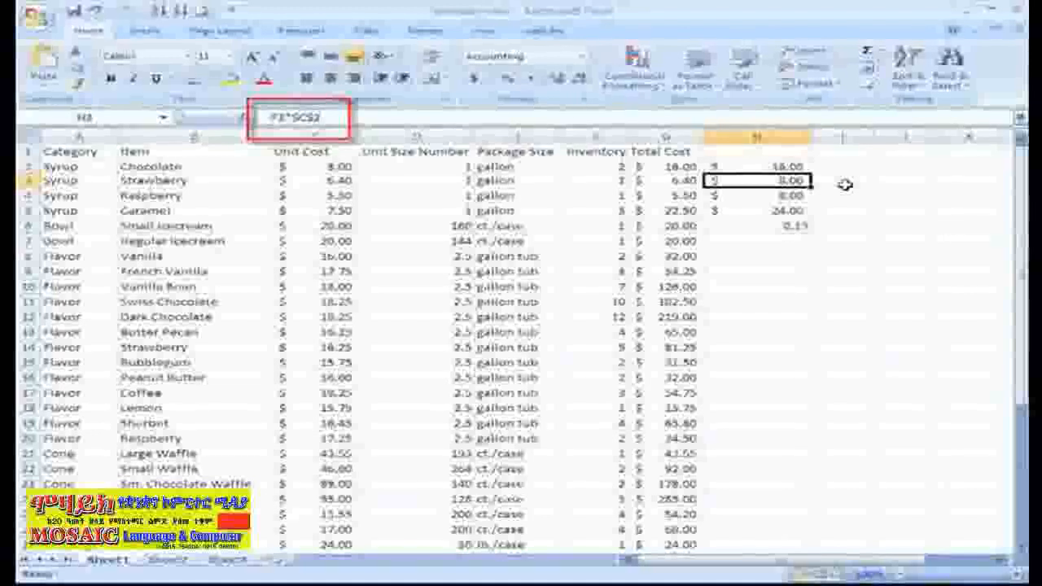
left_click(797, 196)
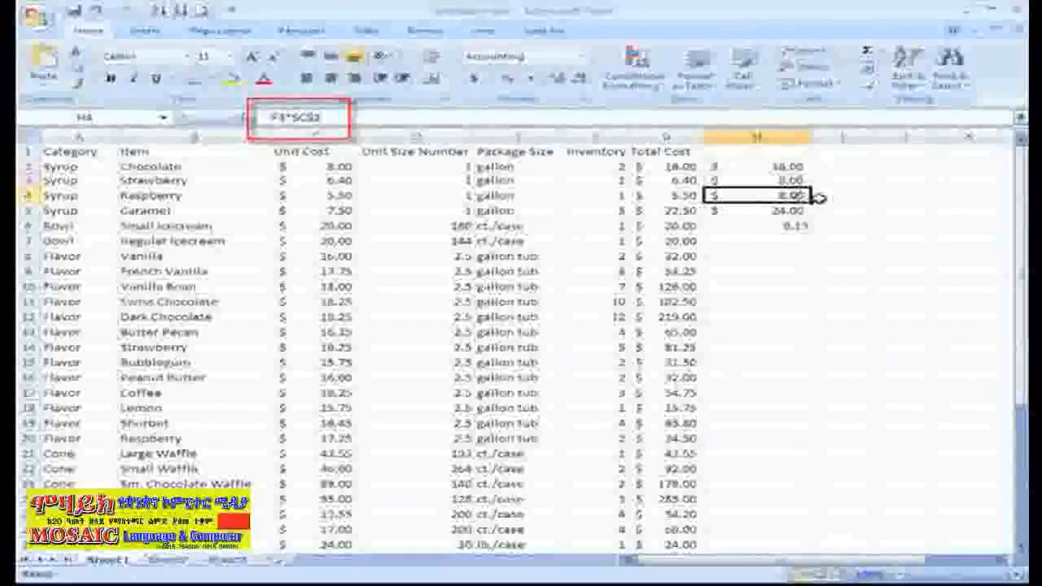
Inspect the formula in H5 and clear the contents of cells H5, H4, H3 and H2
left_click(802, 210)
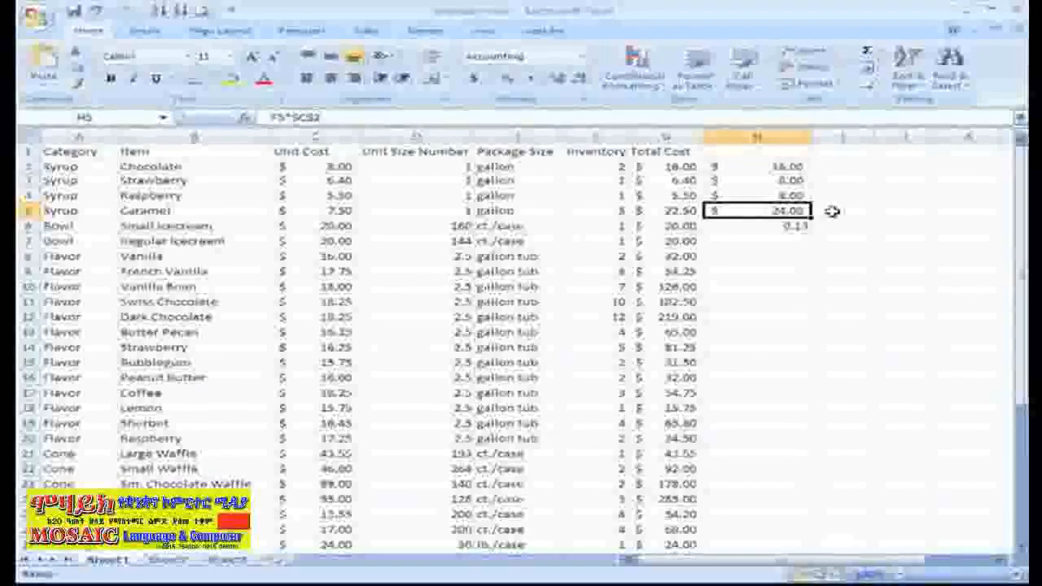
key("Delete")
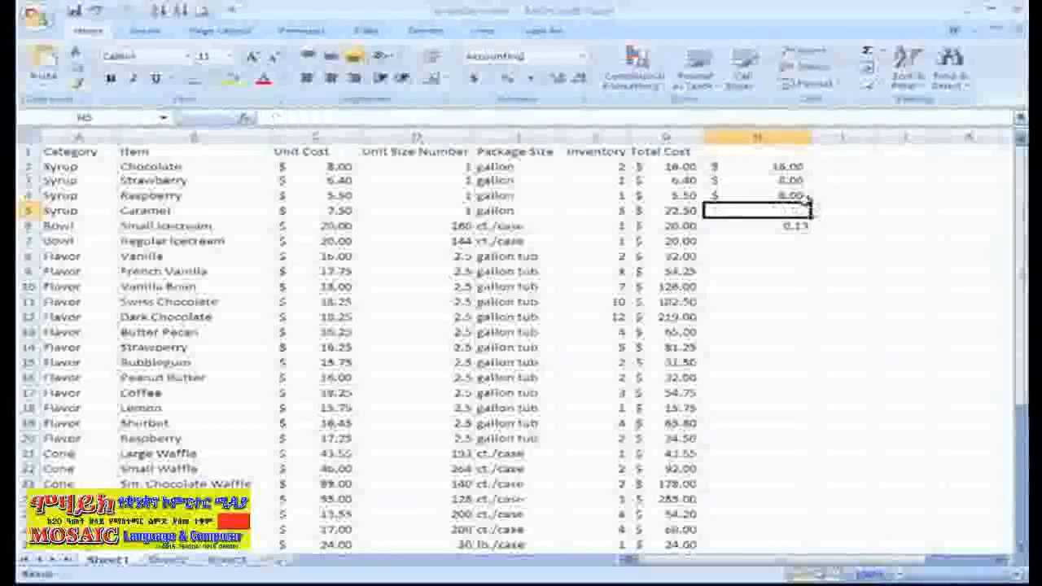
left_click(799, 196)
key("Delete")
left_click(806, 181)
key("Delete")
left_click(797, 166)
key("Delete")
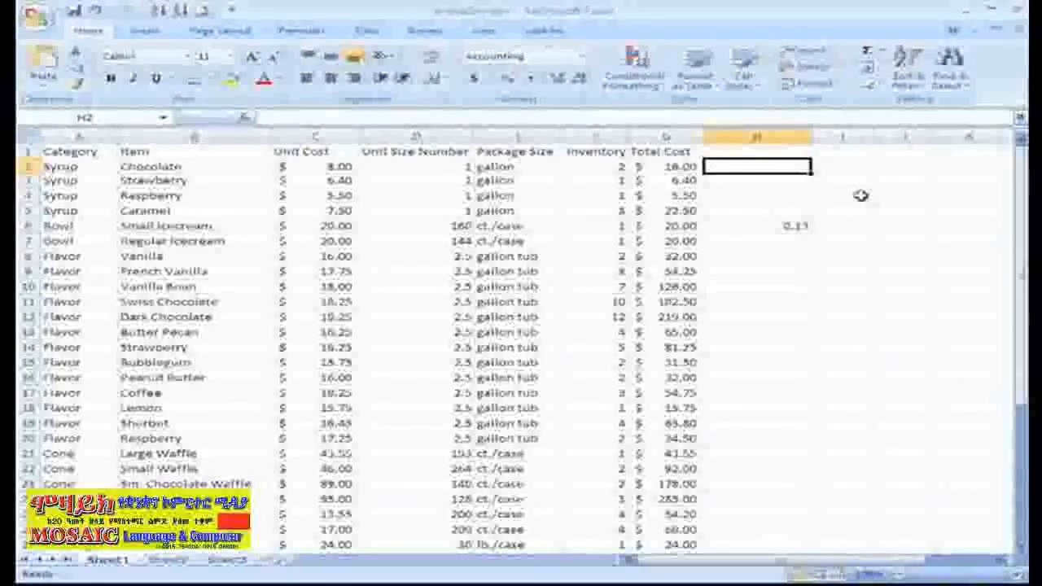